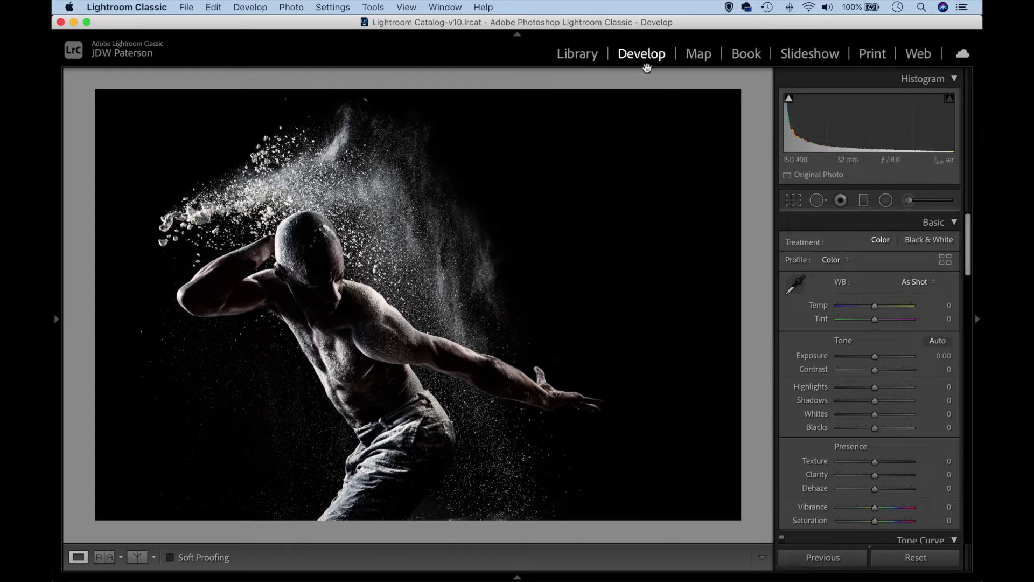
# Browse the available profile groups and apply the Vintage 02 profile to the photo
pyautogui.click(945, 262)
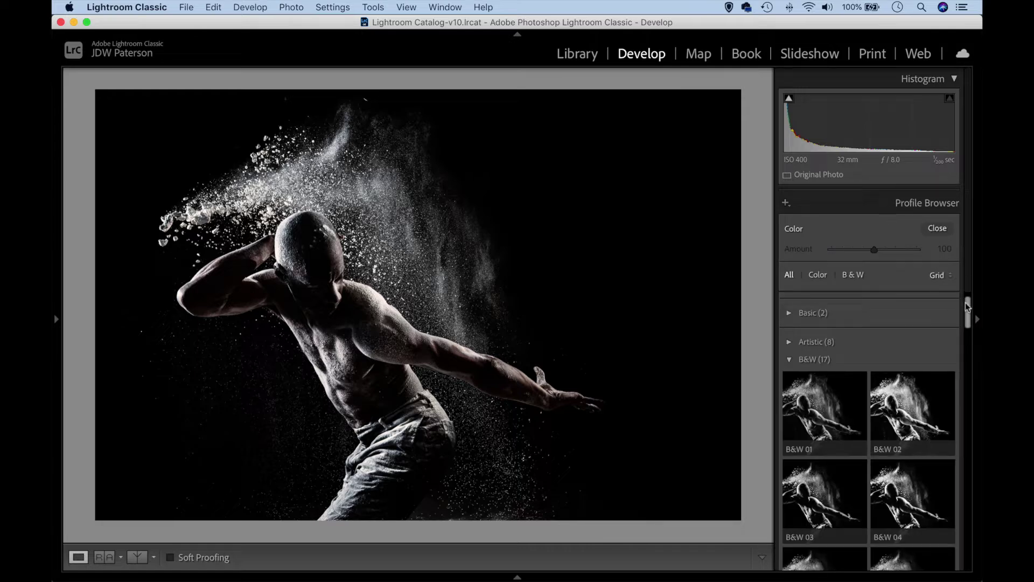
pyautogui.moveTo(966, 309)
pyautogui.mouseDown()
pyautogui.moveTo(969, 324)
pyautogui.moveTo(974, 302)
pyautogui.mouseUp()
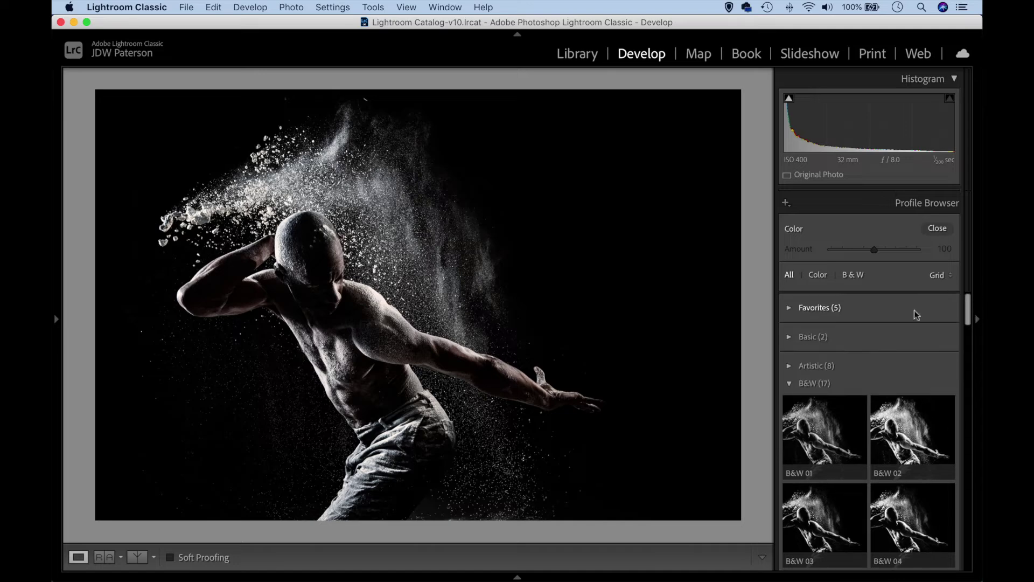
pyautogui.click(790, 383)
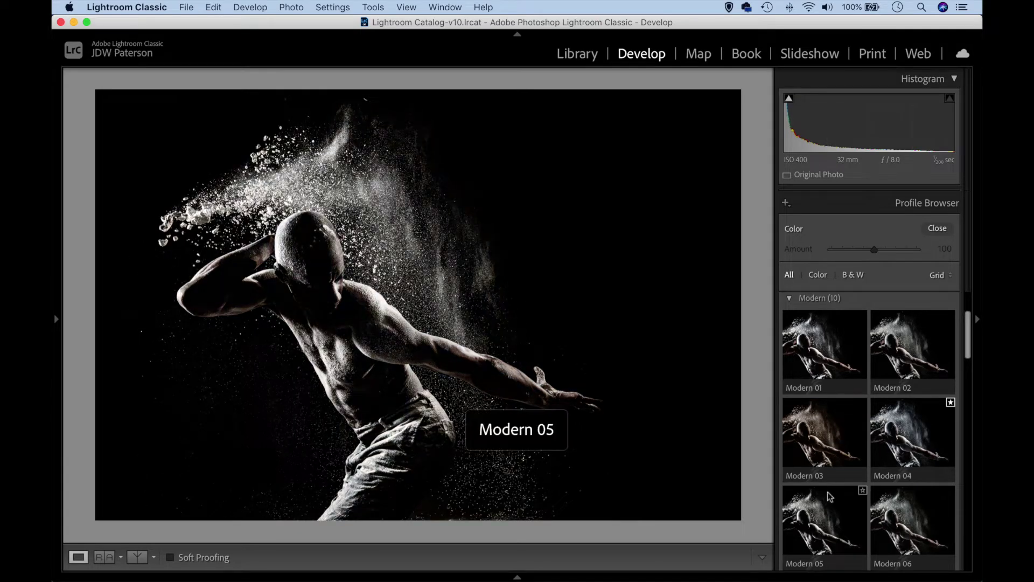
pyautogui.scroll(-5, 924, 505)
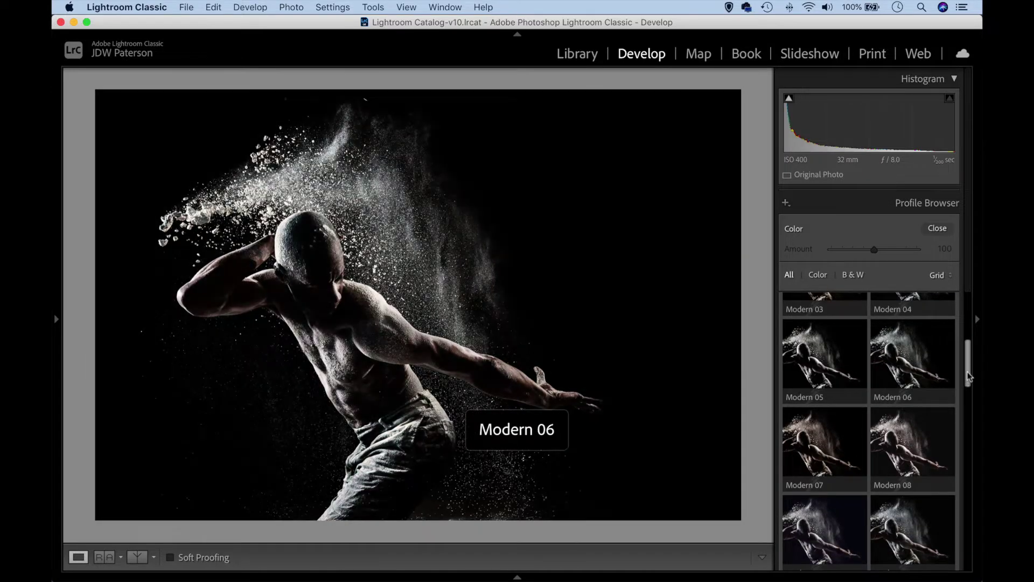
pyautogui.moveTo(969, 377); pyautogui.dragTo(969, 414)
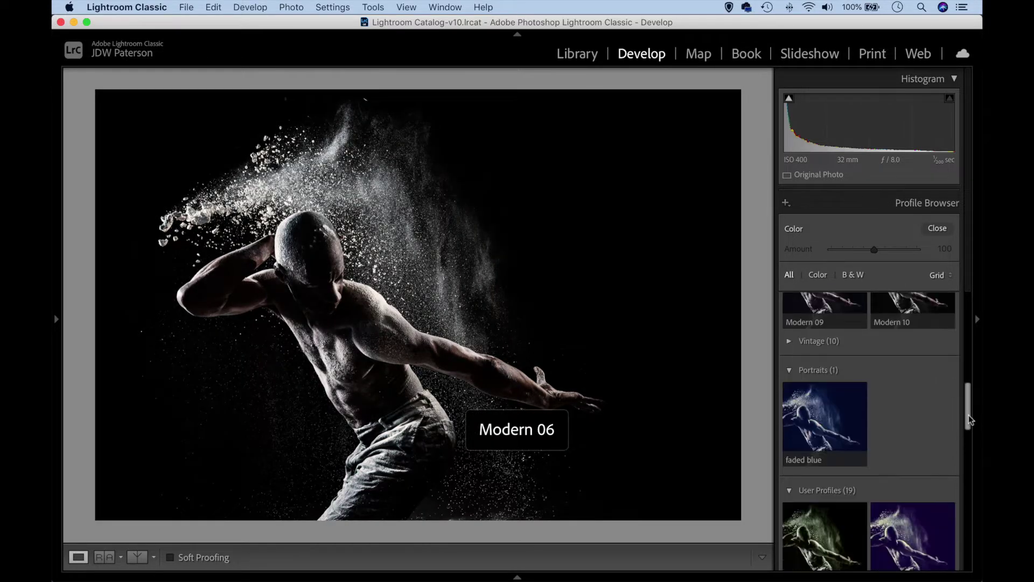
pyautogui.click(787, 337)
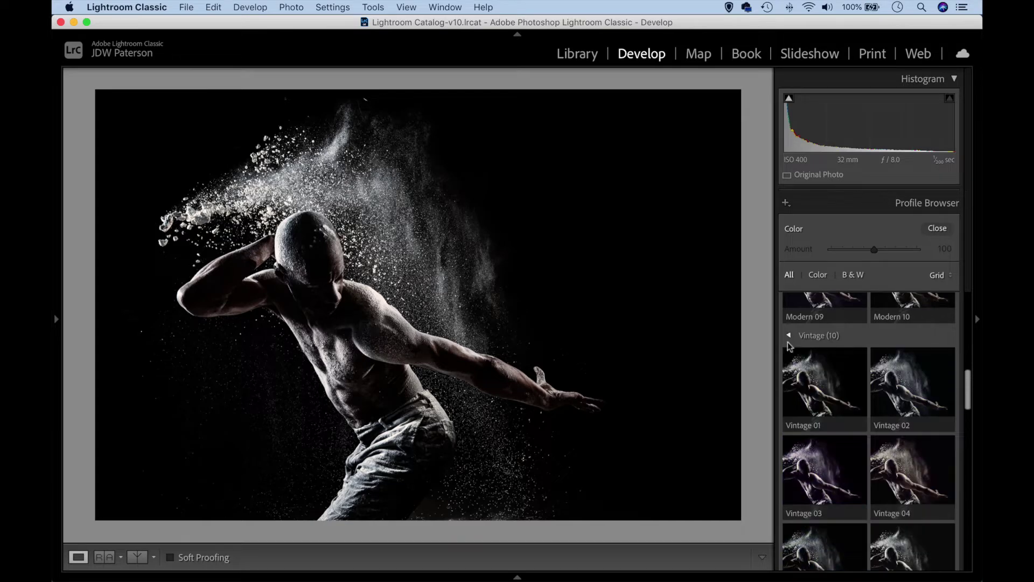
pyautogui.click(920, 386)
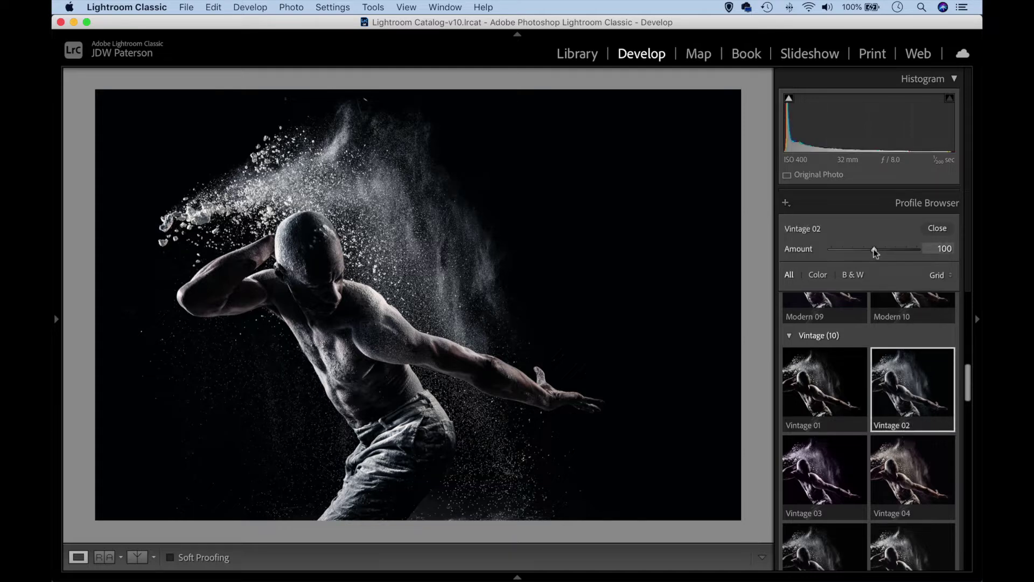
# Set the Vintage 02 profile's amount to 139 and return to the Basic adjustments
pyautogui.moveTo(874, 251)
pyautogui.mouseDown()
pyautogui.moveTo(930, 257)
pyautogui.moveTo(823, 260)
pyautogui.moveTo(932, 259)
pyautogui.moveTo(825, 246)
pyautogui.moveTo(916, 248)
pyautogui.moveTo(874, 250)
pyautogui.mouseUp()
pyautogui.moveTo(874, 250); pyautogui.dragTo(890, 250)
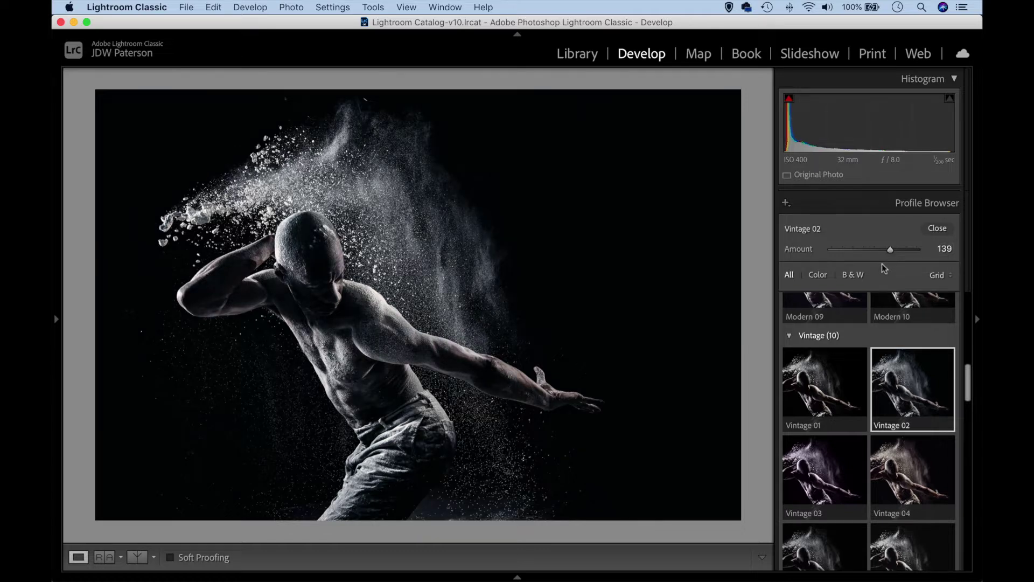
pyautogui.moveTo(951, 359)
pyautogui.click(934, 229)
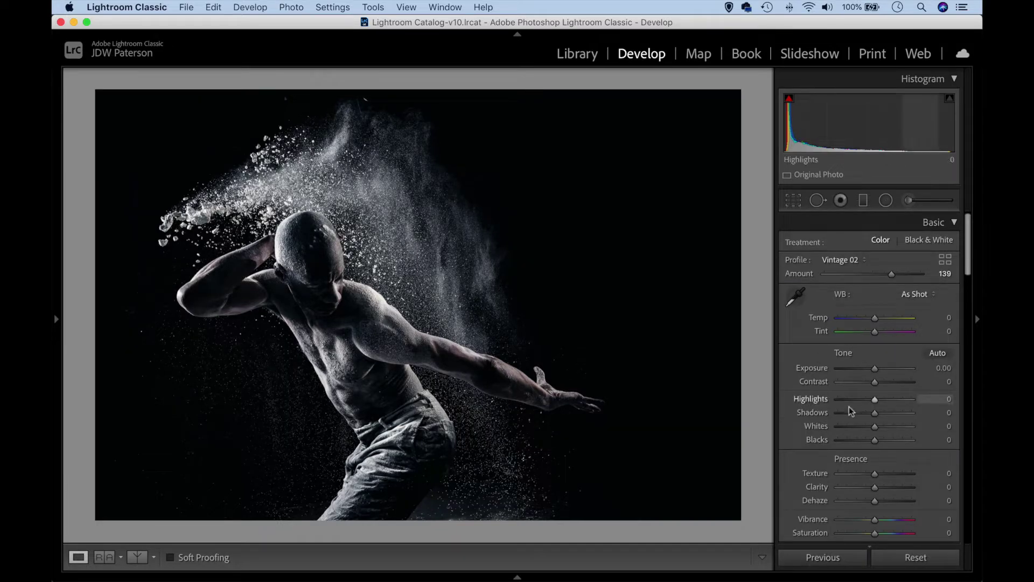
# Set Exposure to +0.35 and Contrast to -31, then try a small Blacks change and reset Blacks to 0
pyautogui.moveTo(868, 385); pyautogui.dragTo(878, 369)
pyautogui.moveTo(875, 440); pyautogui.dragTo(872, 444)
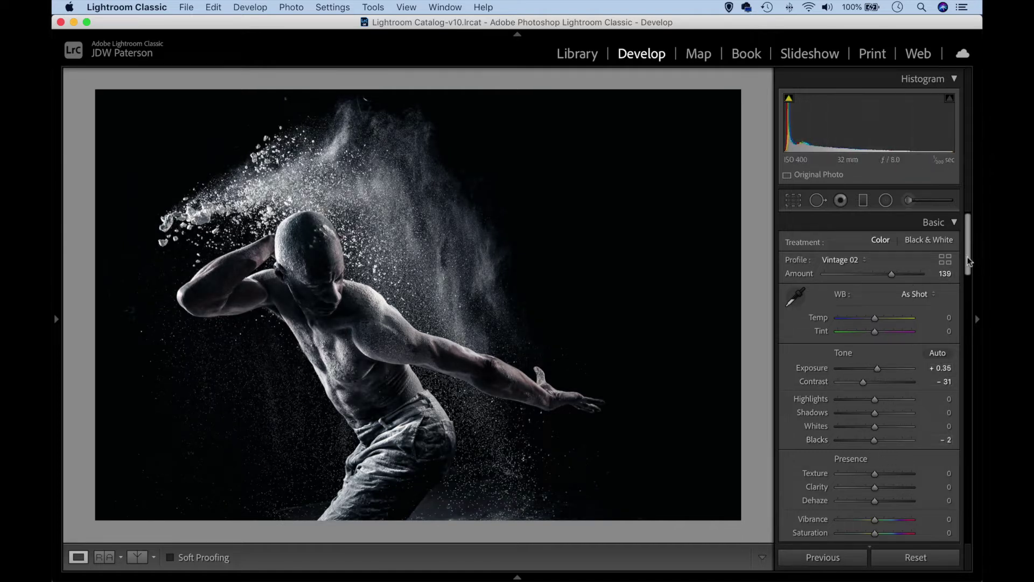
pyautogui.doubleClick(875, 441)
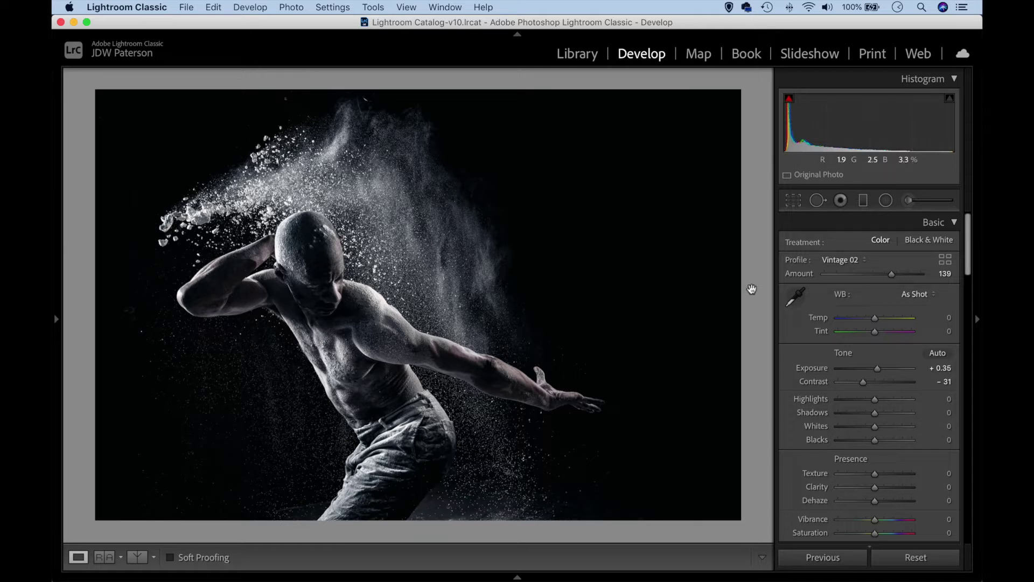
# Apply the Soft Mist creative preset to the photo and set Vibrance to +55
pyautogui.click(55, 322)
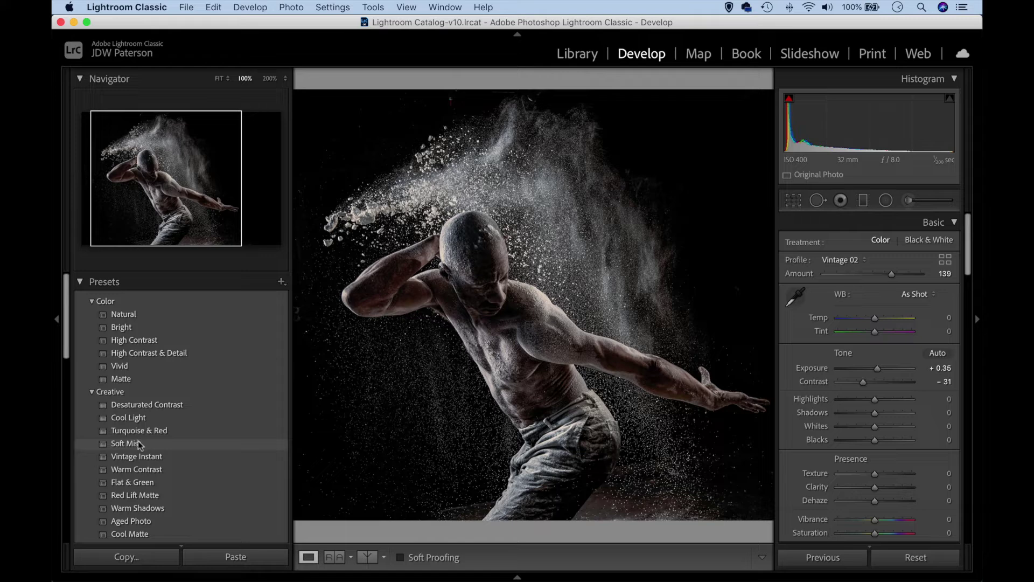
pyautogui.click(138, 443)
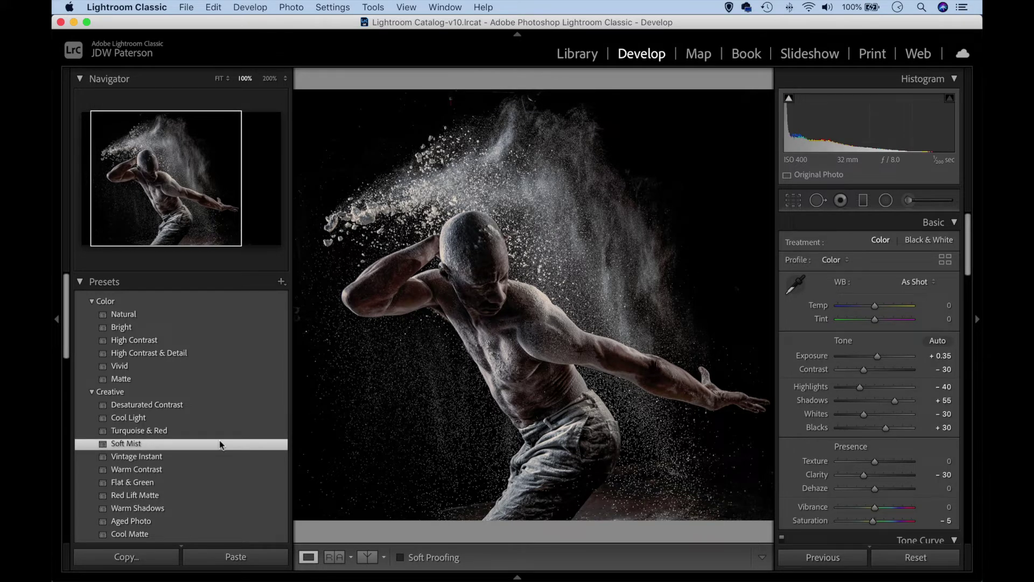
pyautogui.moveTo(875, 507); pyautogui.dragTo(895, 510)
# Raise the main tone curve from input 190 to output 199, and set the blue curve's white endpoint to 225 and black endpoint to 41
pyautogui.moveTo(968, 267); pyautogui.dragTo(969, 312)
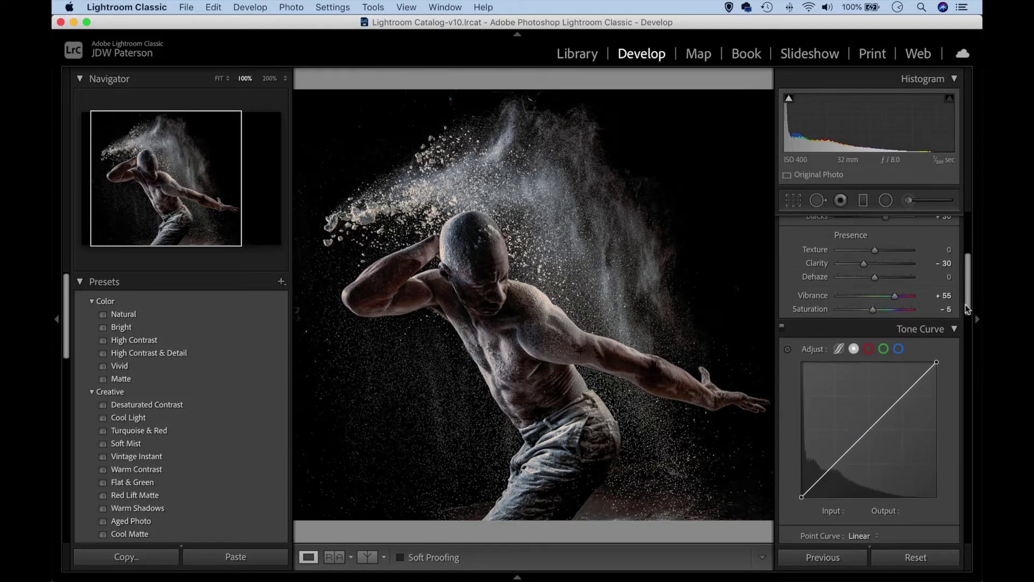
pyautogui.moveTo(903, 395); pyautogui.dragTo(903, 391)
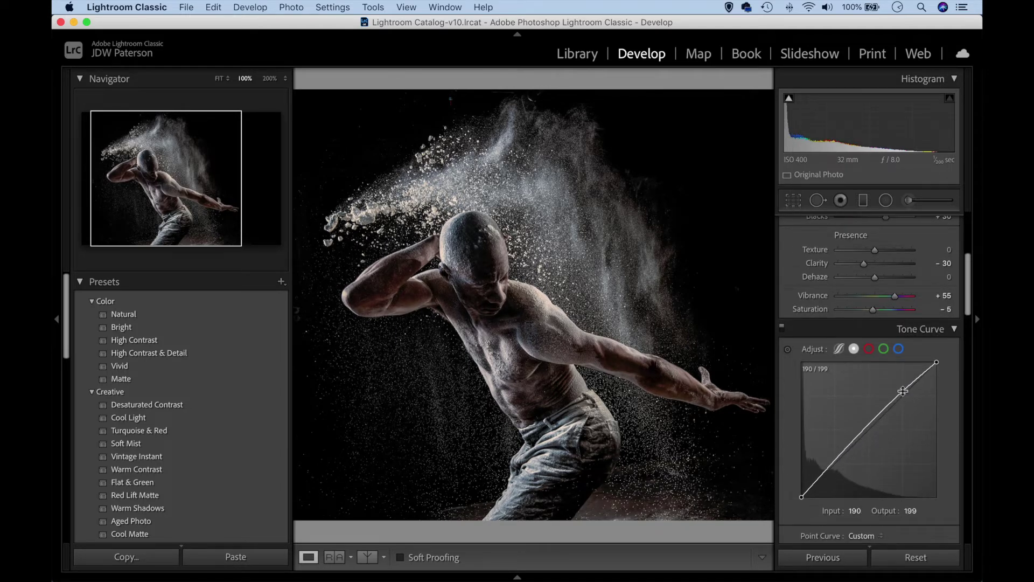
pyautogui.click(899, 349)
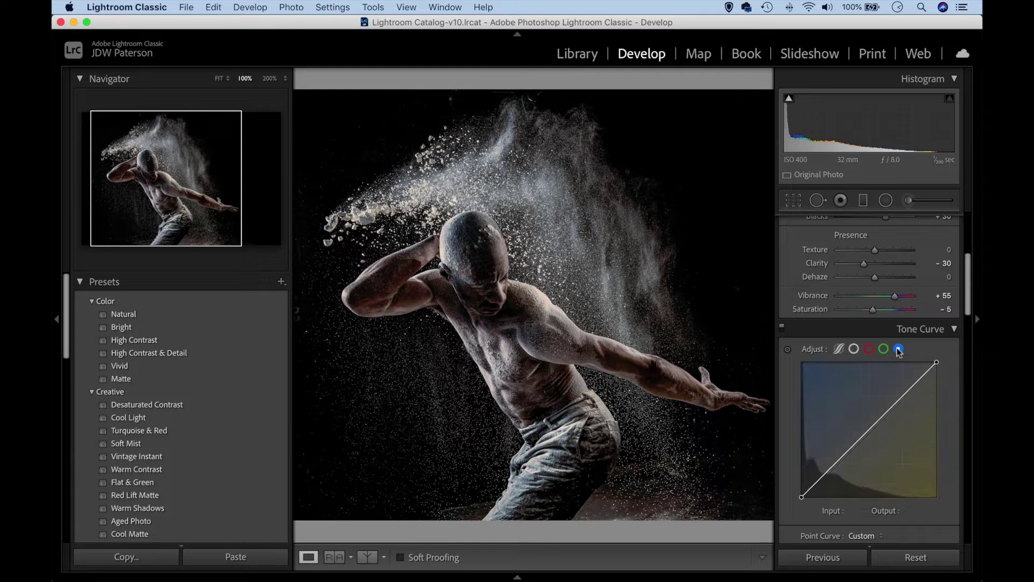
pyautogui.moveTo(938, 364)
pyautogui.mouseDown()
pyautogui.moveTo(948, 389)
pyautogui.moveTo(942, 378)
pyautogui.mouseUp()
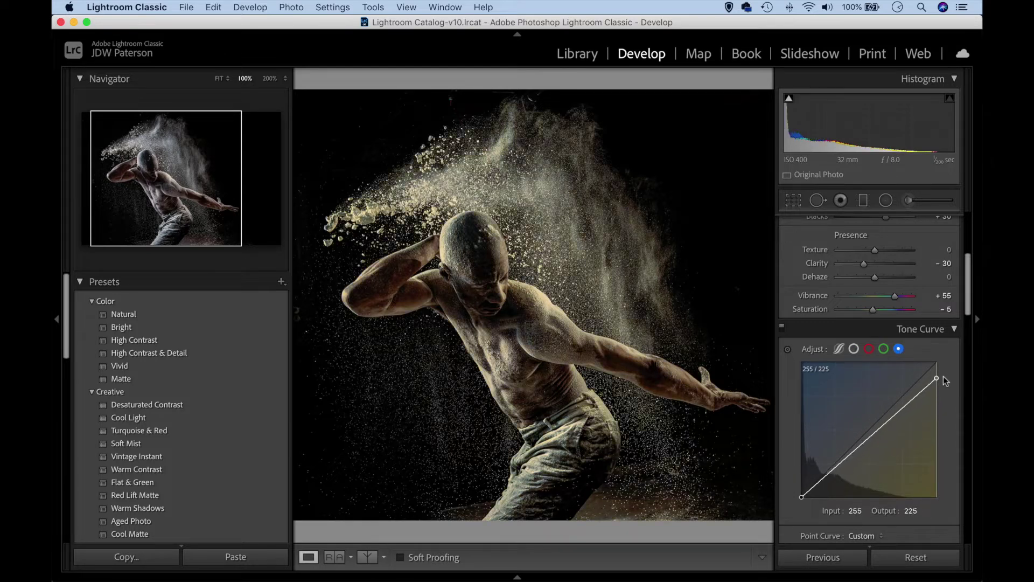
pyautogui.moveTo(801, 497); pyautogui.dragTo(778, 477)
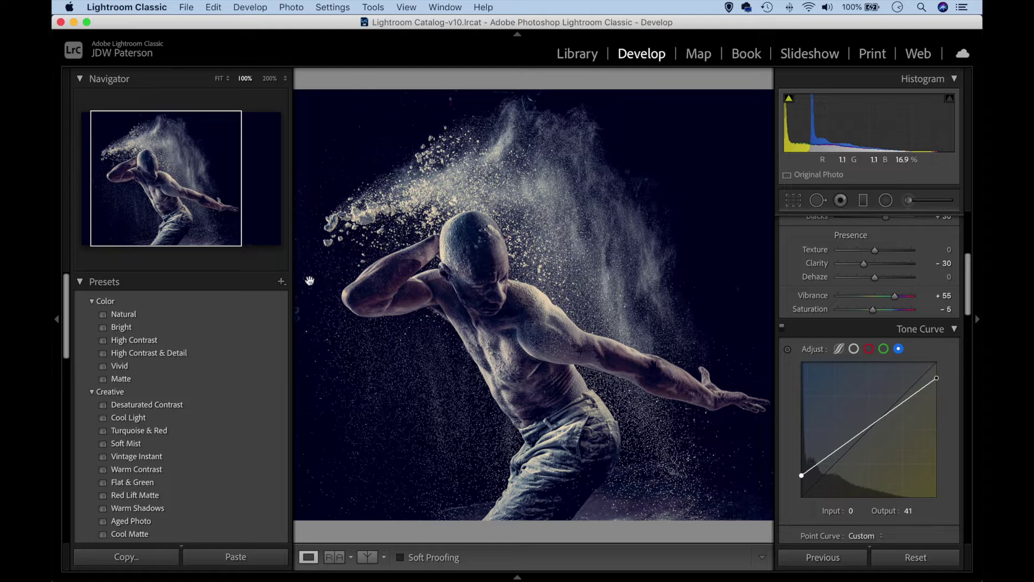
# Save the current settings as a develop preset named "blue yellow" in the User Presets group
pyautogui.click(281, 282)
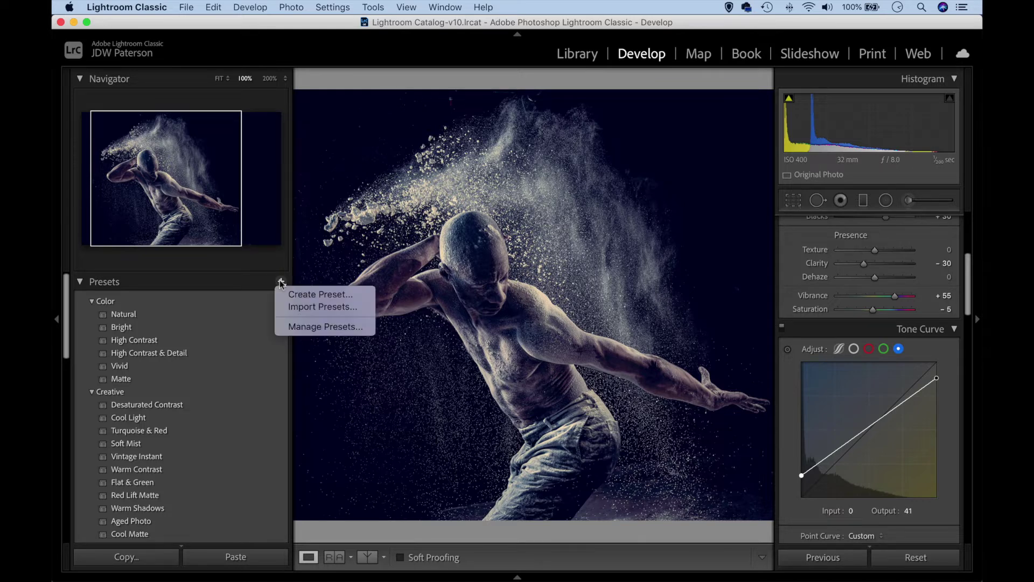
pyautogui.click(317, 295)
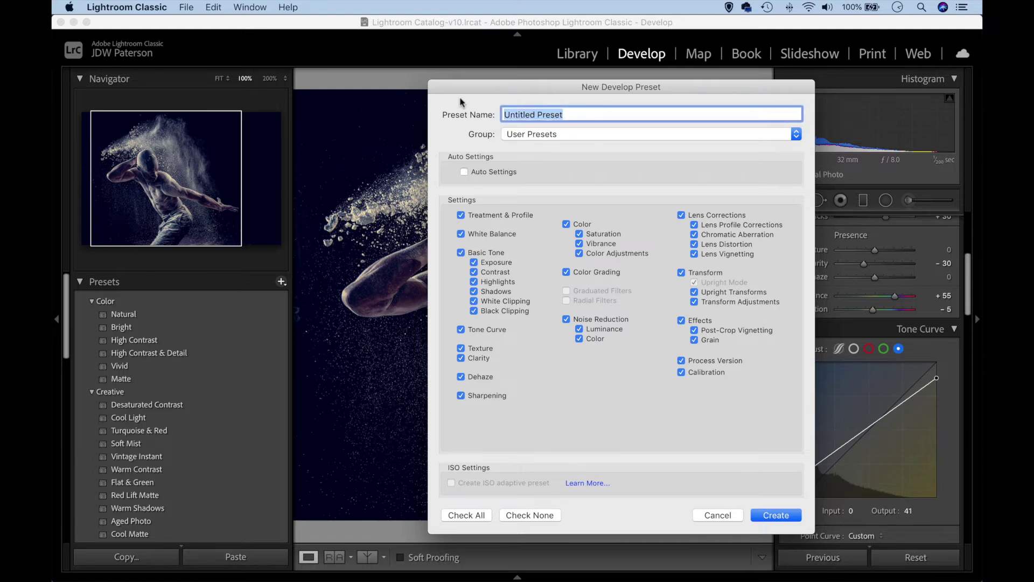
pyautogui.write('blue')
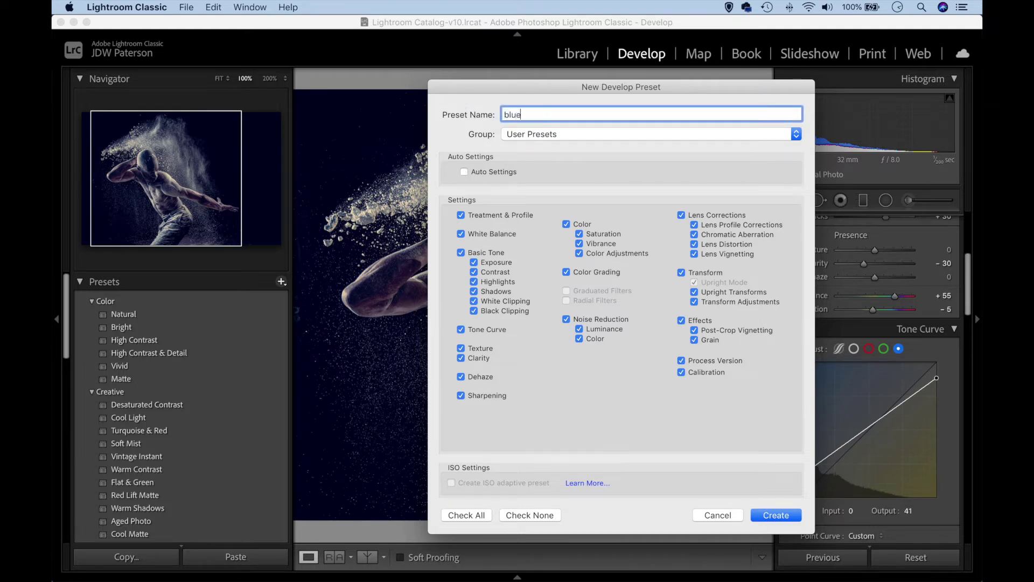
pyautogui.write(' yellow')
pyautogui.click(566, 134)
pyautogui.click(552, 138)
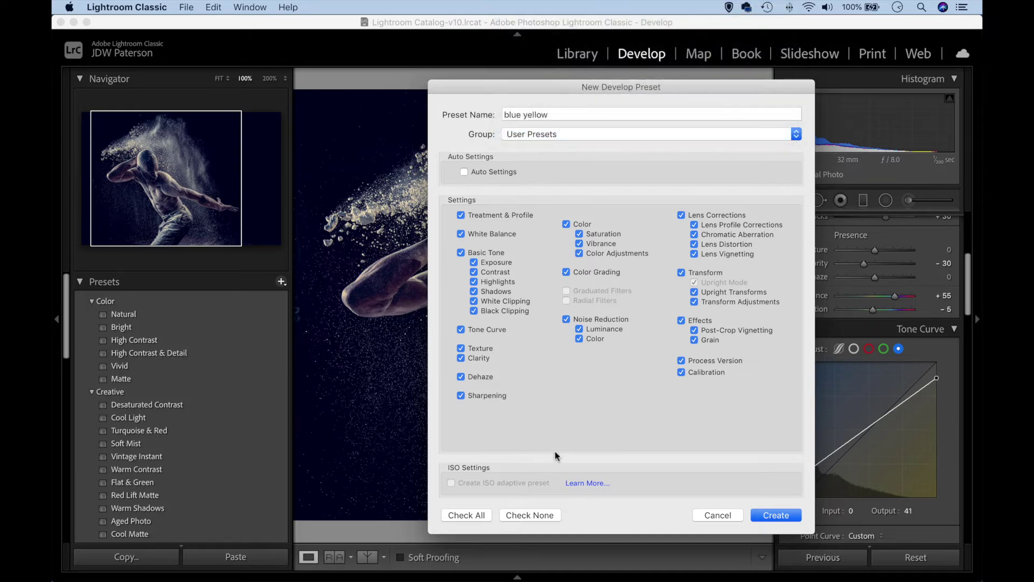
pyautogui.click(775, 515)
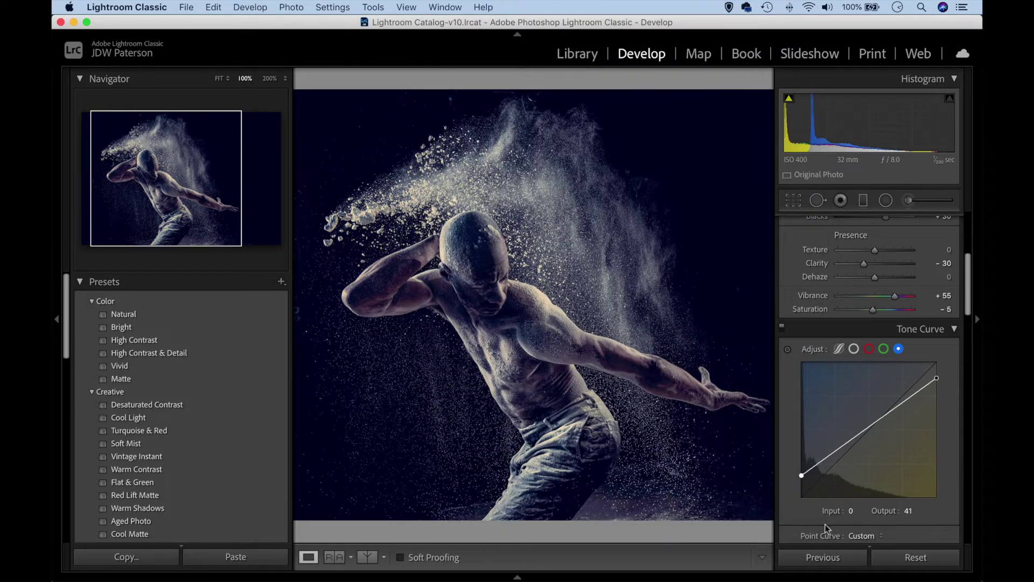
# Reset the photo's adjustments and apply the saved "blue yellow" user preset
pyautogui.click(903, 557)
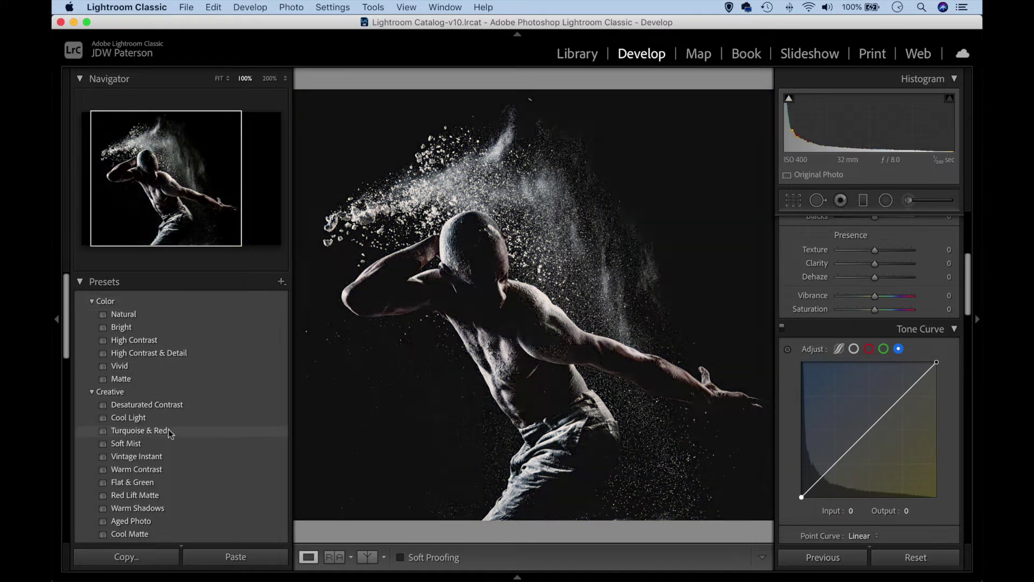
pyautogui.scroll(-8, 169, 429)
pyautogui.scroll(-3, 167, 434)
pyautogui.click(122, 478)
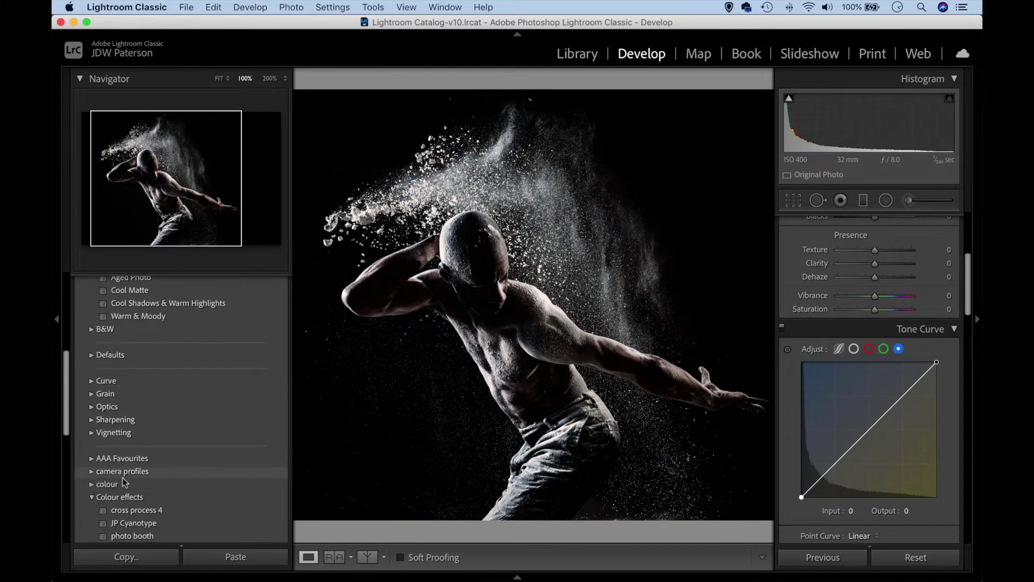
pyautogui.scroll(-20, 110, 389)
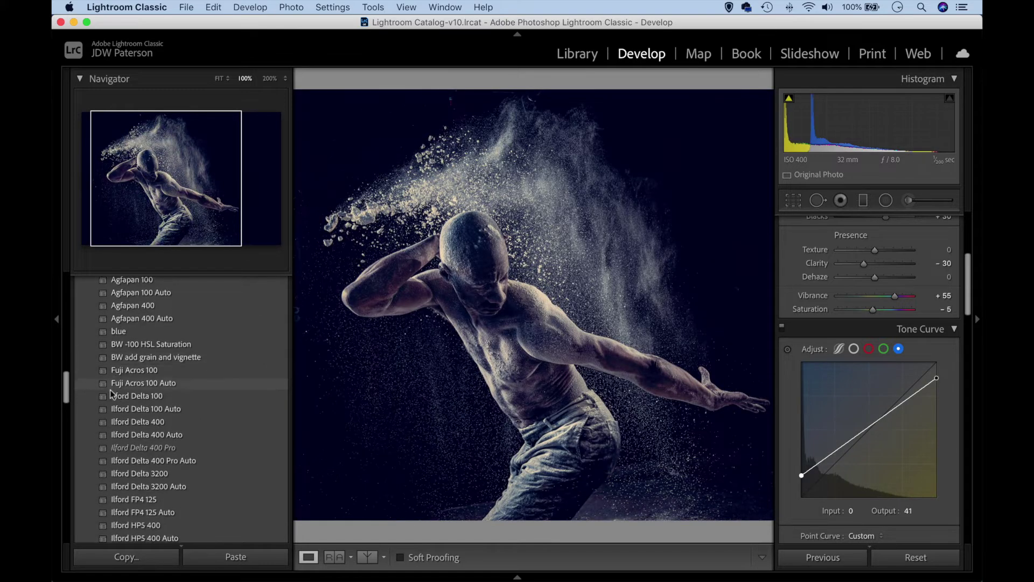
pyautogui.scroll(-8, 109, 395)
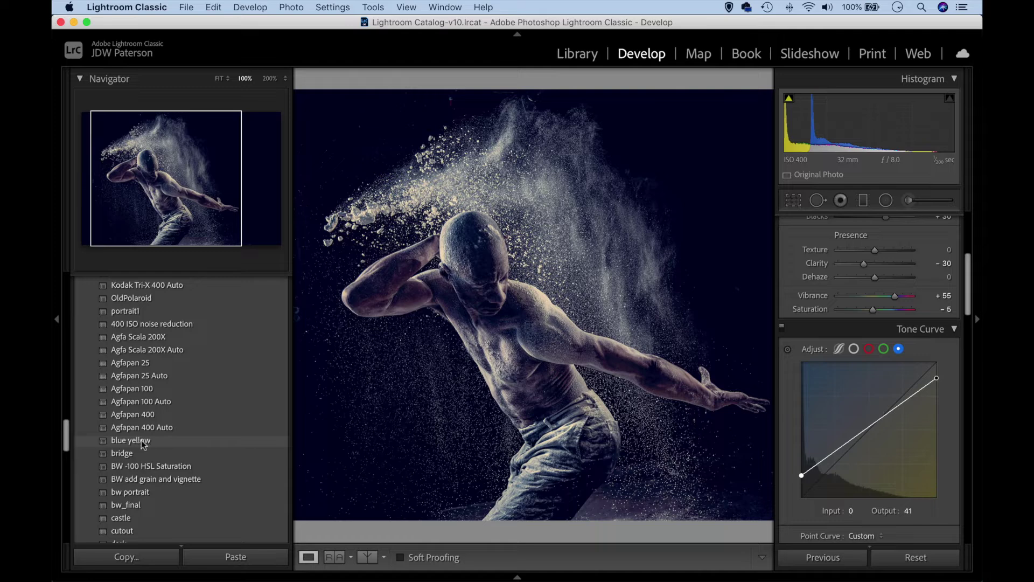
pyautogui.click(141, 441)
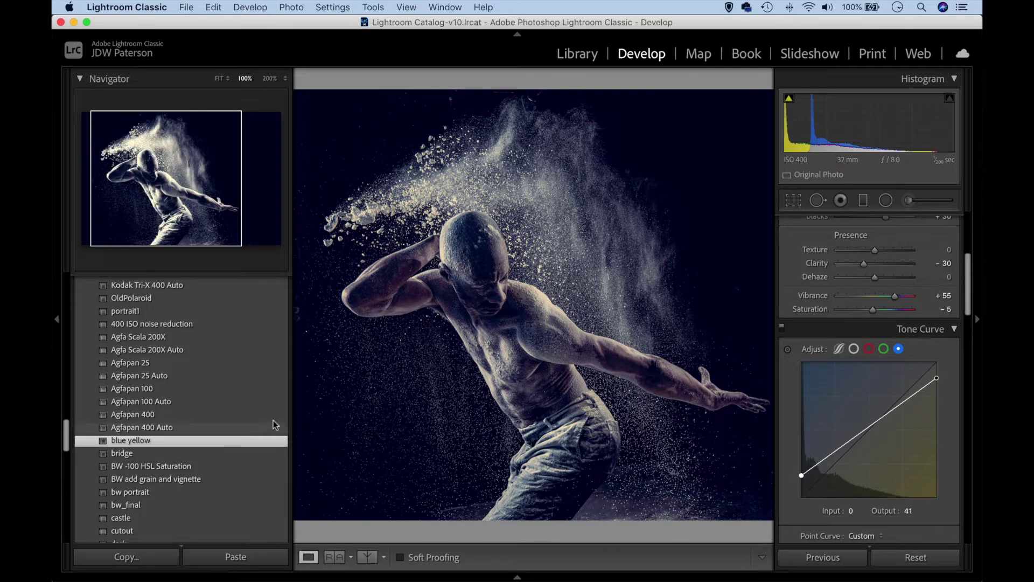
# Fit the photo in view, switch to Adobe Bridge and open test8.jpg in Camera Raw
pyautogui.click(455, 527)
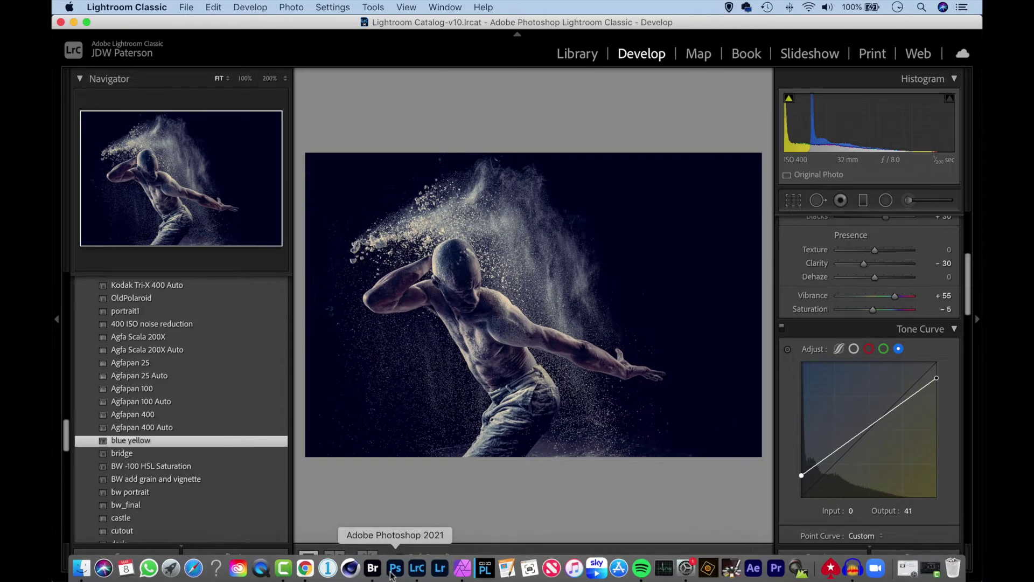
pyautogui.click(383, 565)
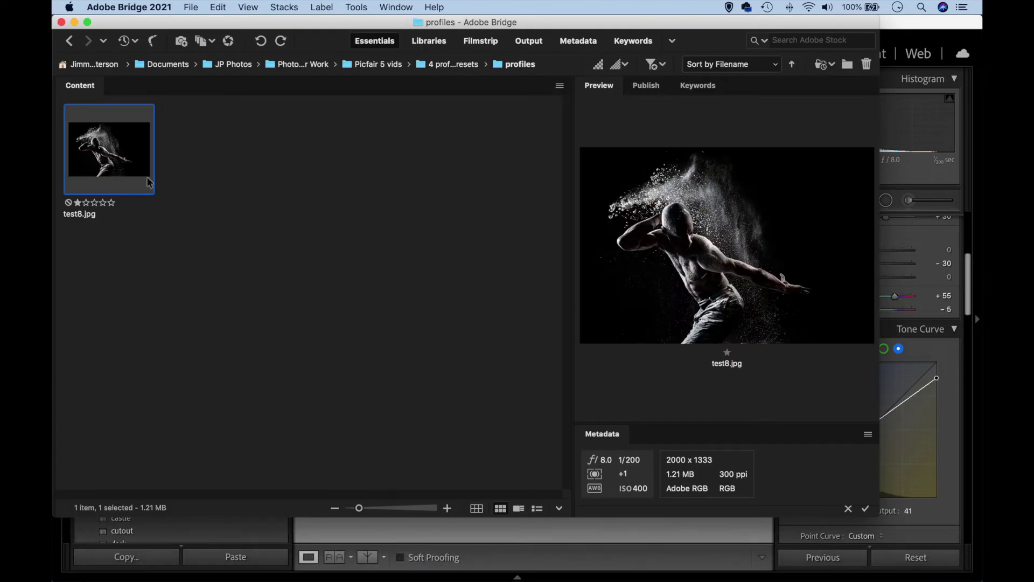
pyautogui.rightClick(133, 146)
pyautogui.moveTo(160, 168)
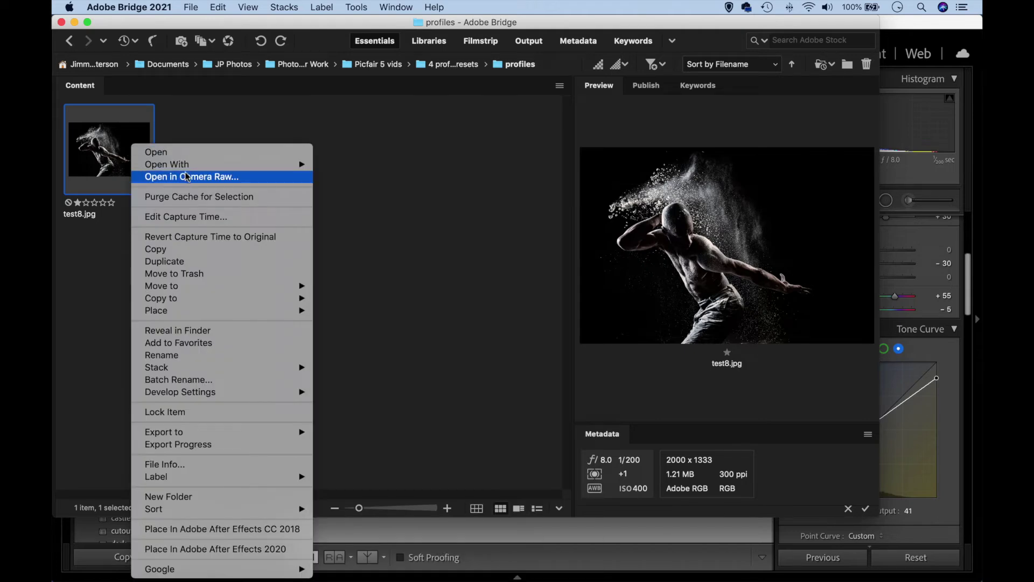
pyautogui.click(208, 176)
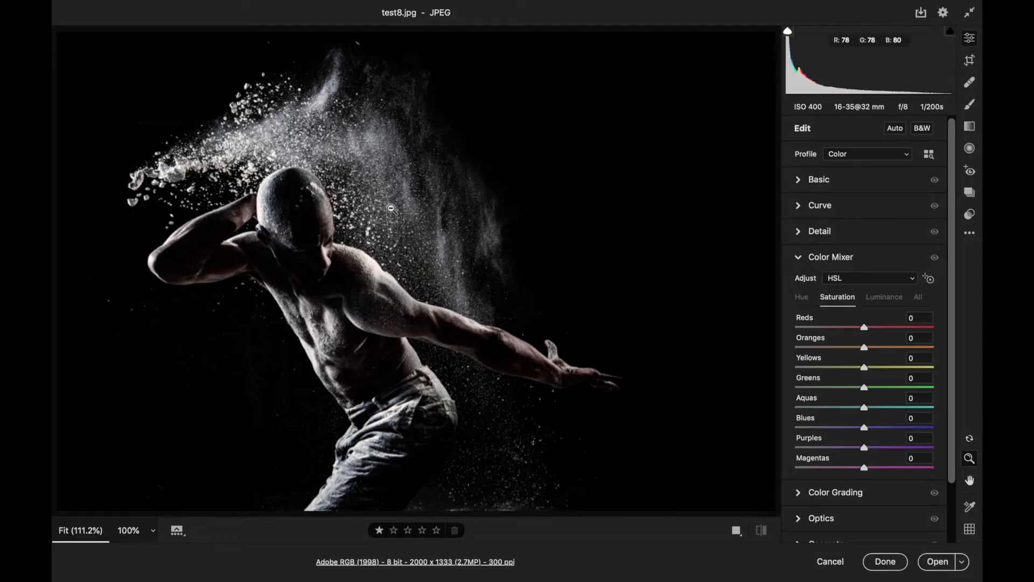
# Apply the Artistic 04 profile to test8.jpg with an amount of 135 and return to the edit settings
pyautogui.click(928, 156)
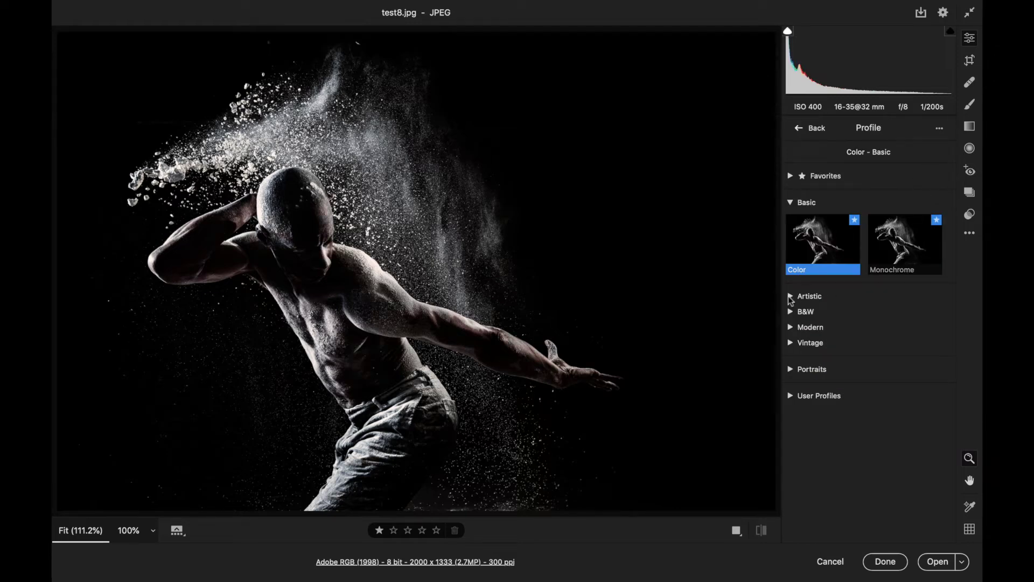
pyautogui.click(789, 297)
pyautogui.click(899, 335)
pyautogui.click(899, 332)
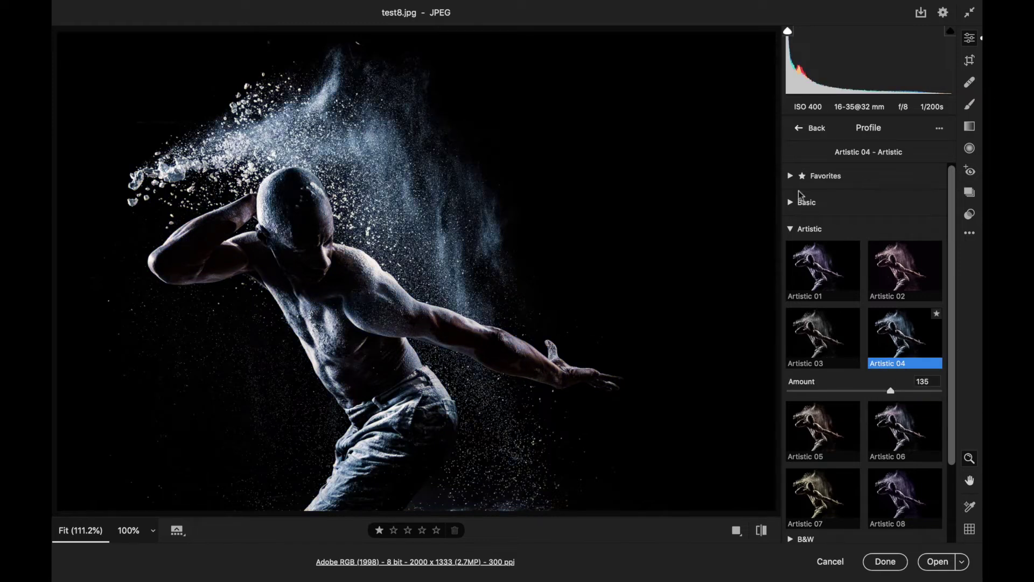
pyautogui.click(801, 128)
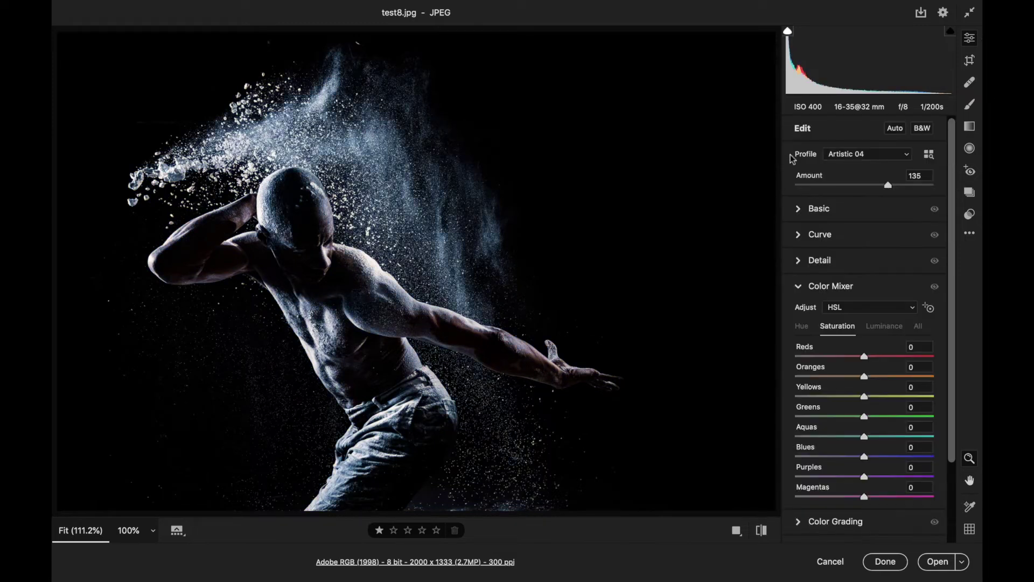
# Lower the red curve's white point to an output of 240 and raise the blue curve's black point to tint the shadows blue
pyautogui.click(801, 235)
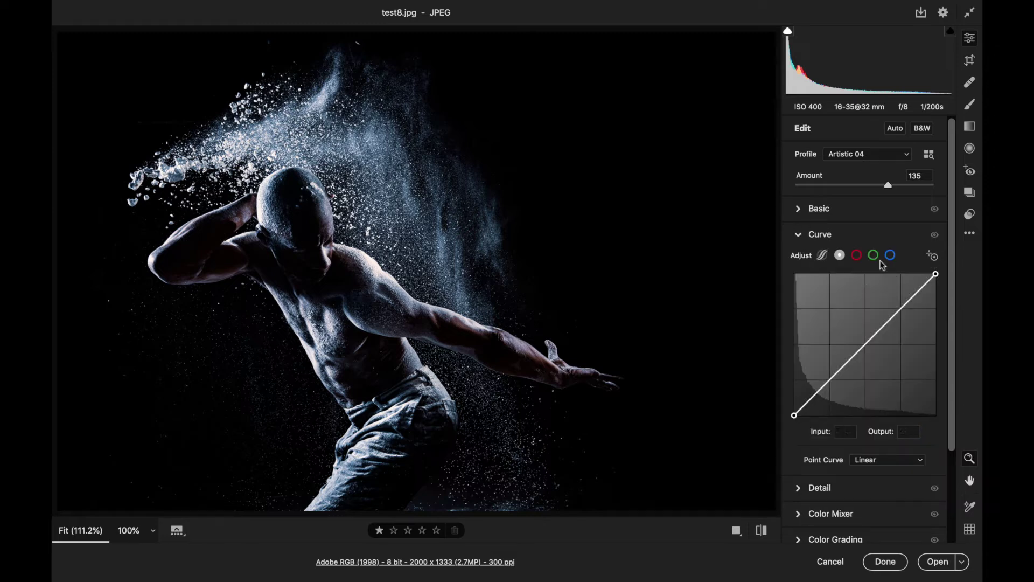
pyautogui.click(857, 255)
pyautogui.moveTo(936, 275); pyautogui.dragTo(936, 283)
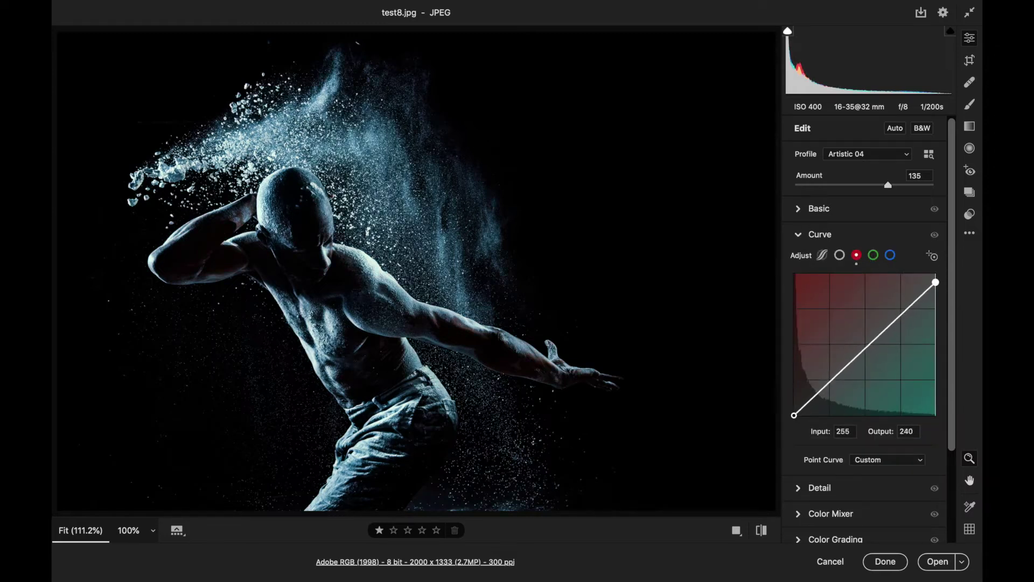
pyautogui.click(891, 254)
pyautogui.moveTo(794, 415); pyautogui.dragTo(794, 394)
# Set the basic adjustments to Temperature +33, Tint -13 and Saturation -24
pyautogui.click(803, 209)
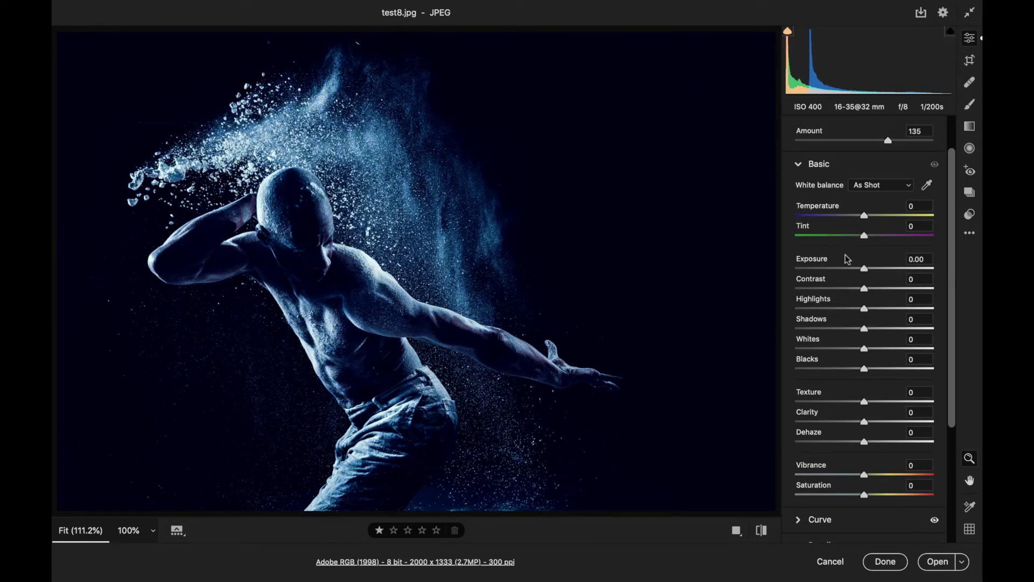
pyautogui.moveTo(865, 216); pyautogui.dragTo(856, 240)
pyautogui.click(848, 496)
pyautogui.moveTo(847, 495); pyautogui.dragTo(849, 495)
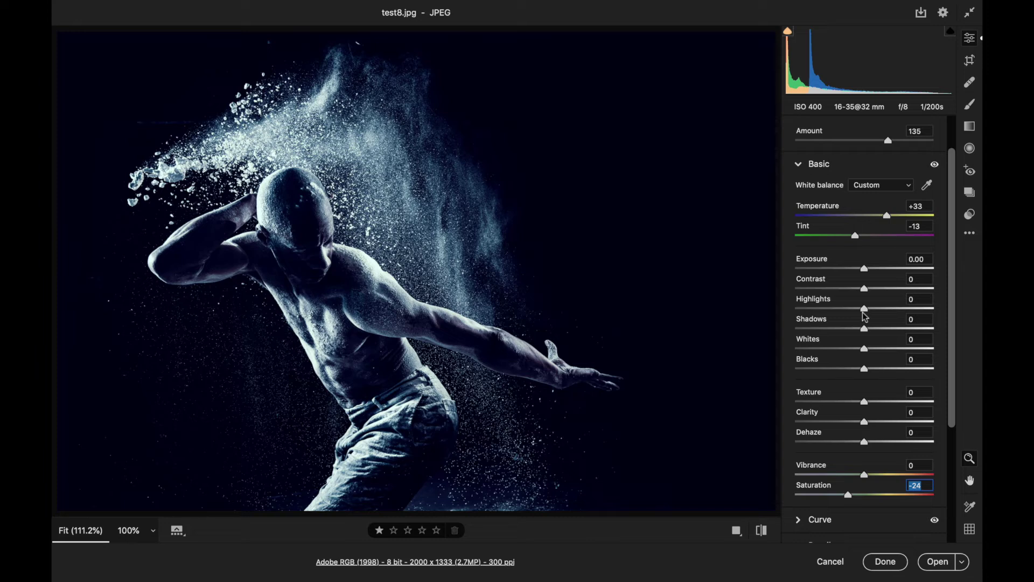
# Save the current look as a profile named "cool portrait" in the User Profiles group, including the Basic and Point Curve settings
pyautogui.click(970, 215)
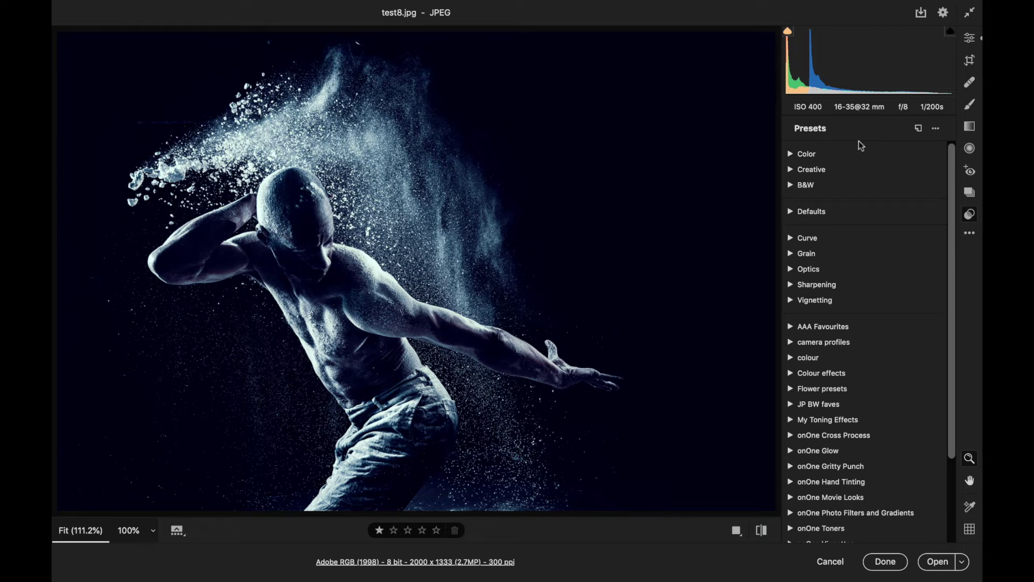
pyautogui.press('alt')
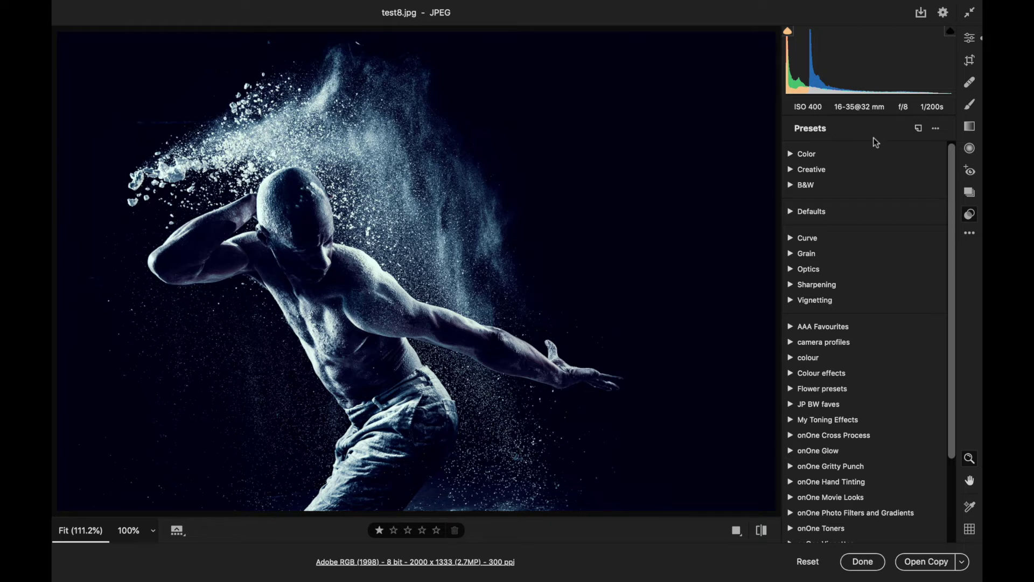
pyautogui.click(919, 130)
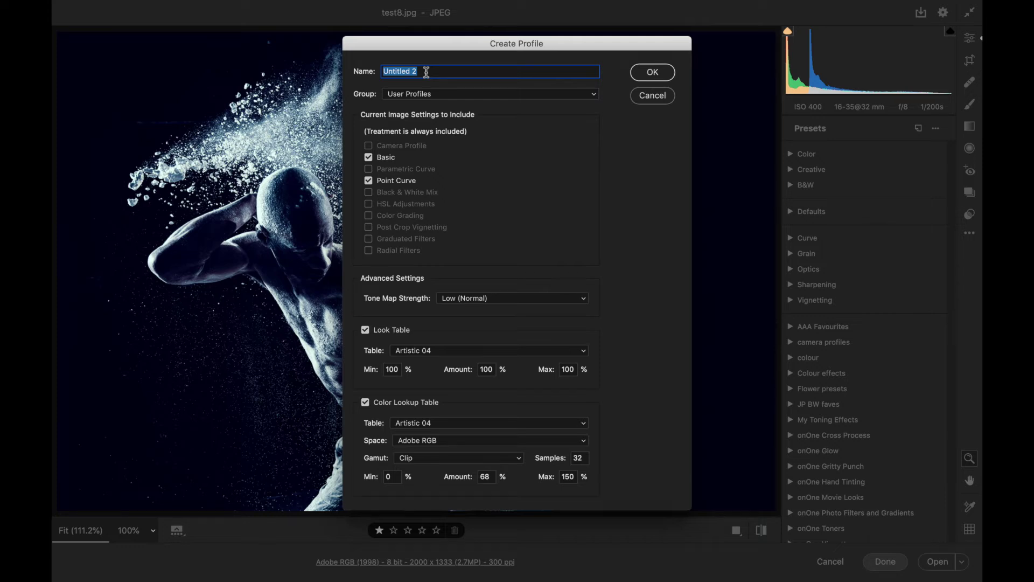
pyautogui.write('cool portrait')
pyautogui.click(655, 76)
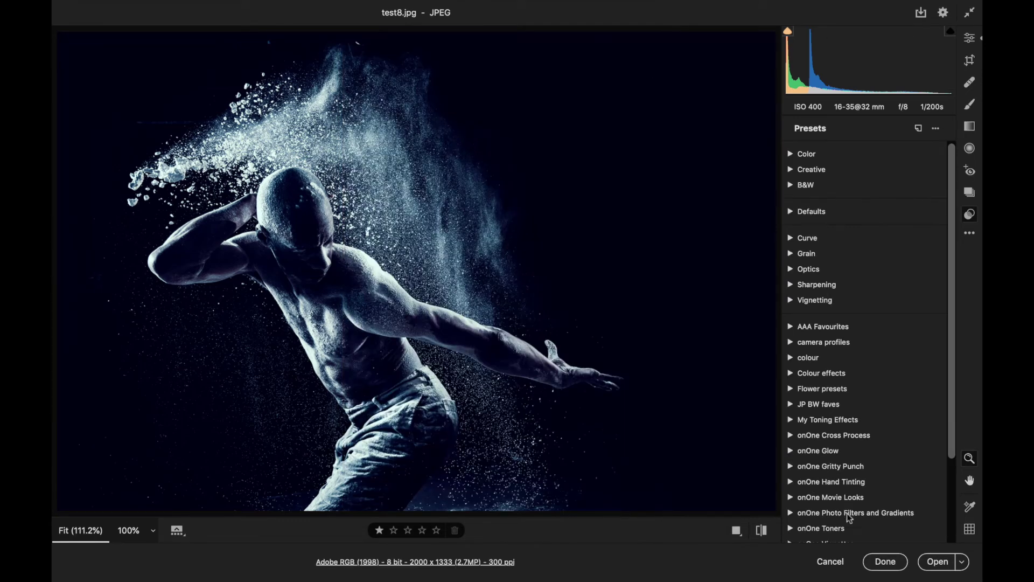
# Reset all of the photo's adjustments and apply the "cool portrait" user profile
pyautogui.press('alt')
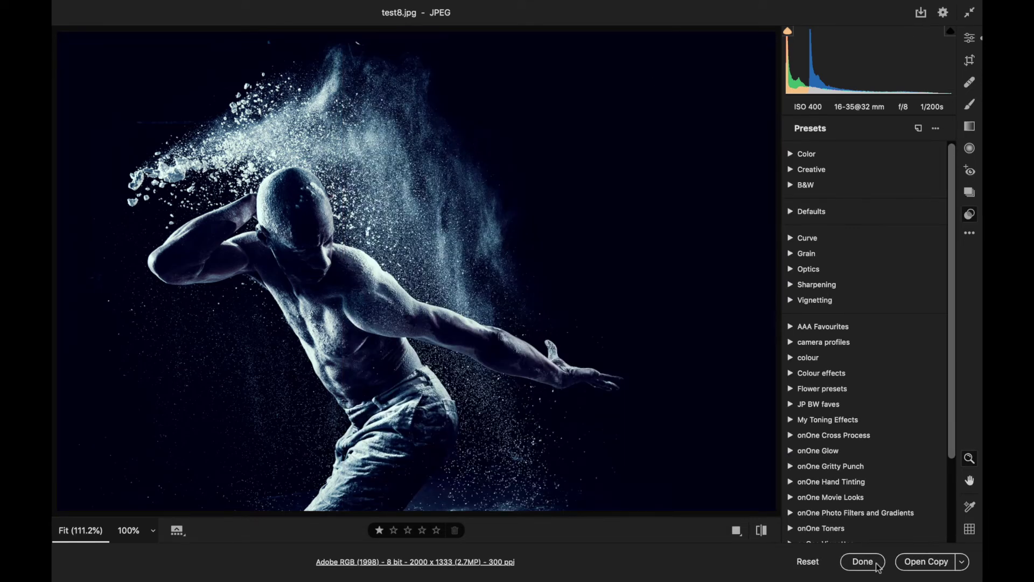
pyautogui.keyDown('alt'); pyautogui.click(809, 562); pyautogui.keyUp('alt')
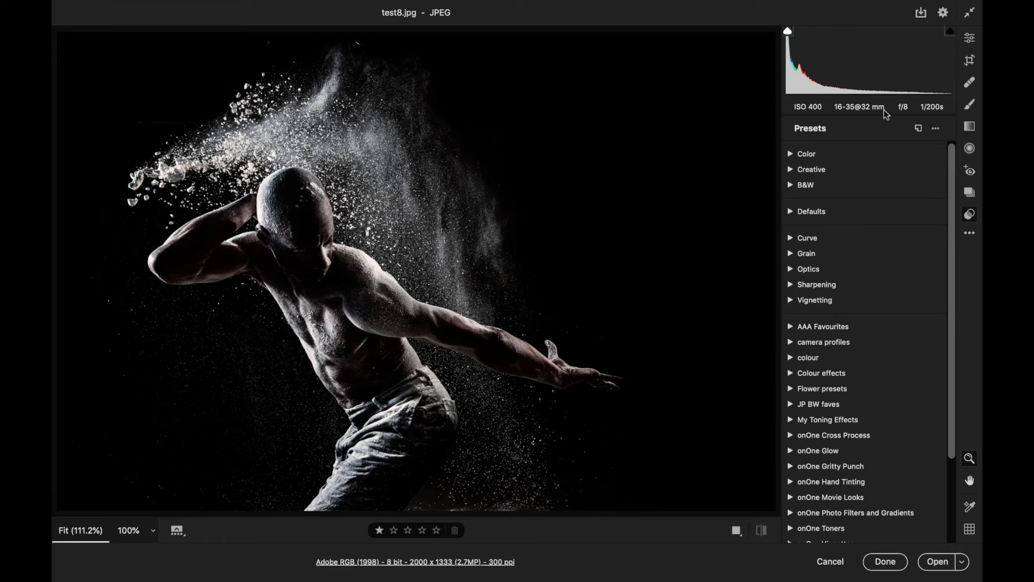
pyautogui.click(970, 39)
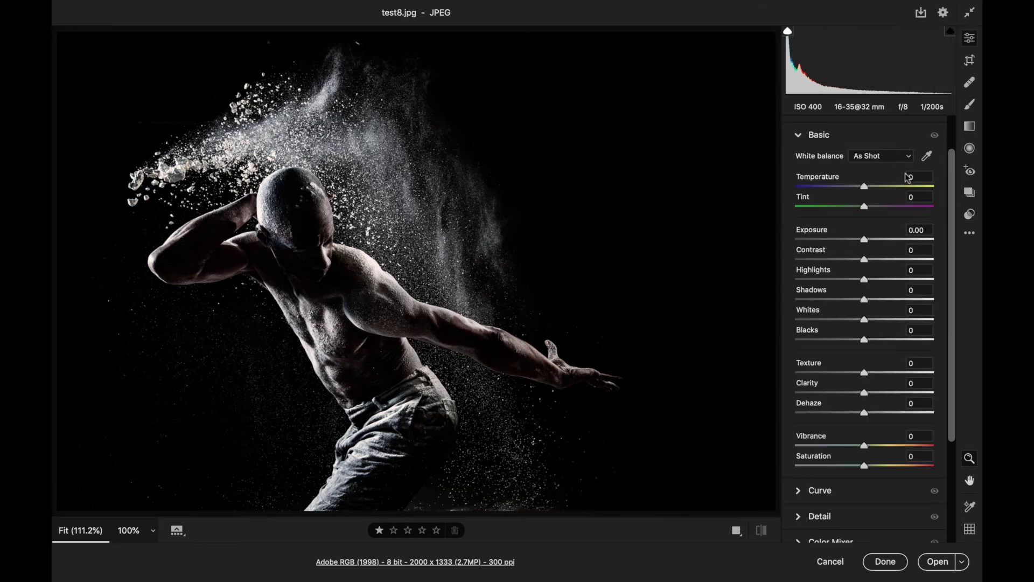
pyautogui.scroll(2, 924, 172)
pyautogui.click(930, 154)
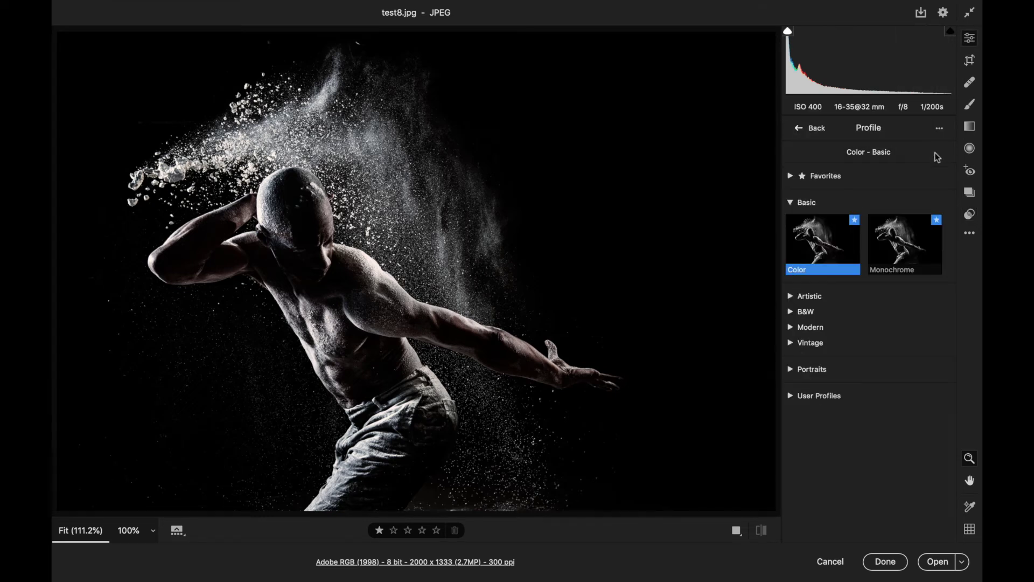
pyautogui.click(790, 395)
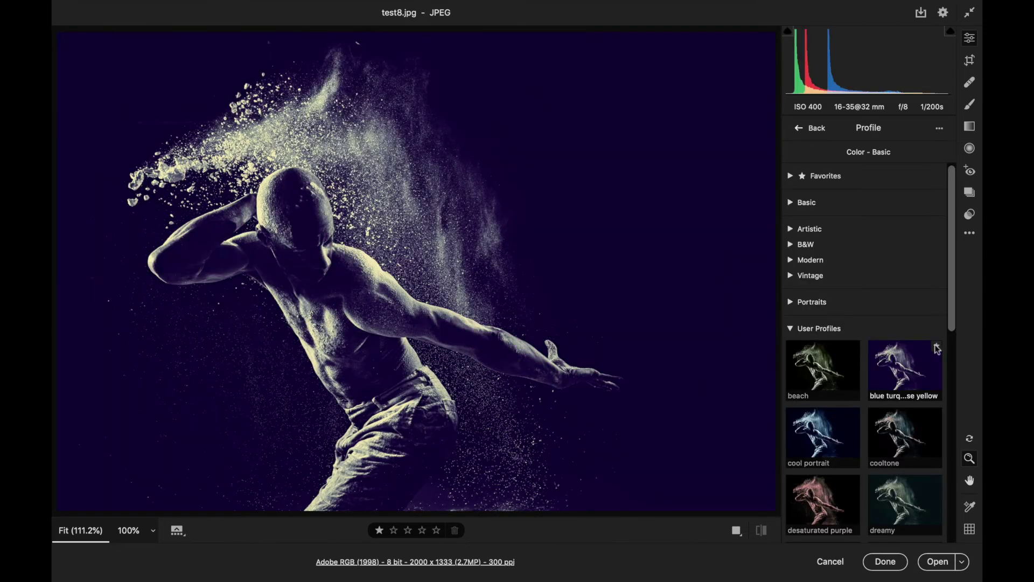
pyautogui.scroll(-1, 950, 312)
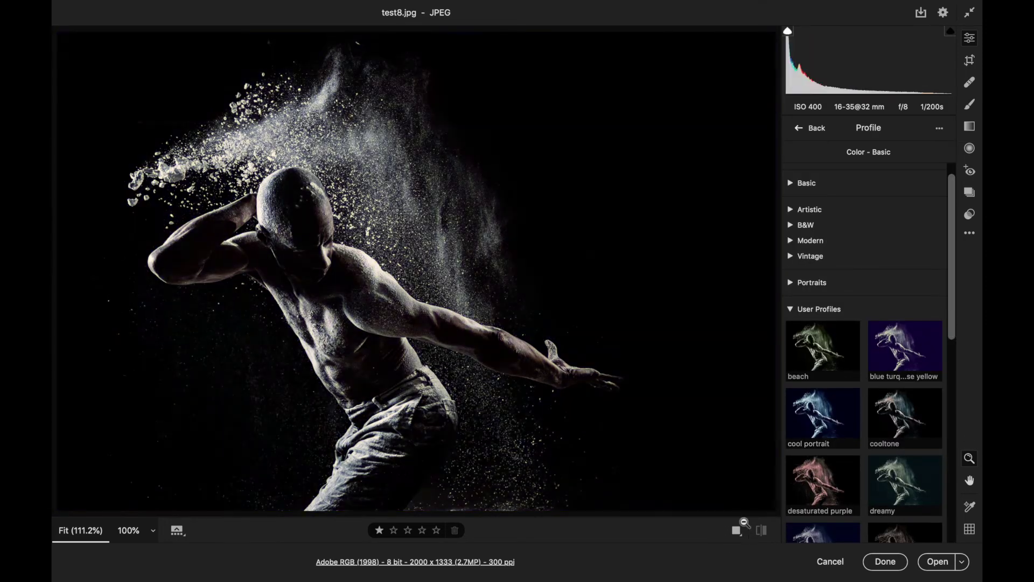
pyautogui.click(820, 403)
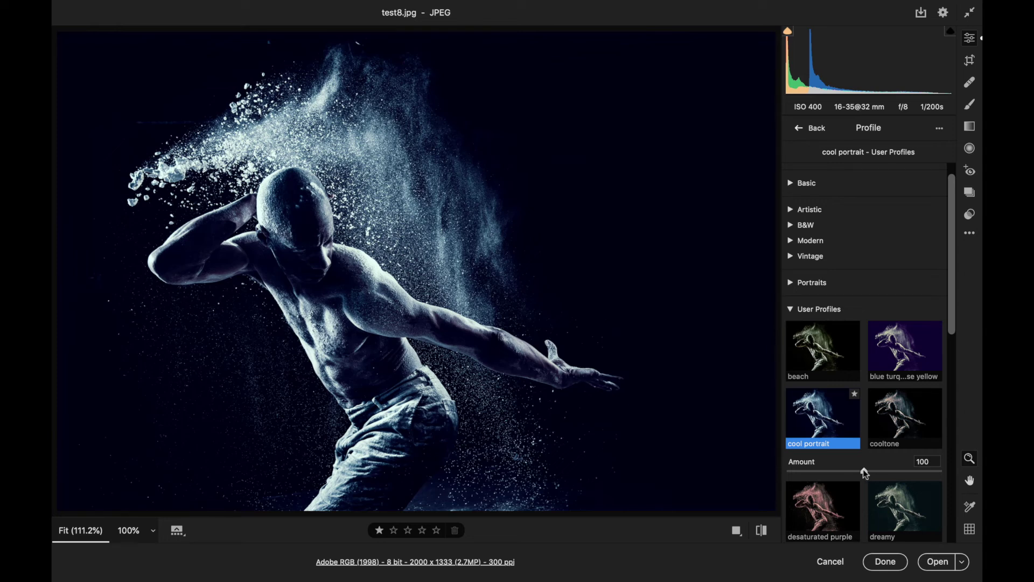
# Reduce the "cool portrait" profile's amount to 68 and return to the edit settings
pyautogui.moveTo(865, 473); pyautogui.dragTo(863, 472)
pyautogui.moveTo(865, 472); pyautogui.dragTo(838, 470)
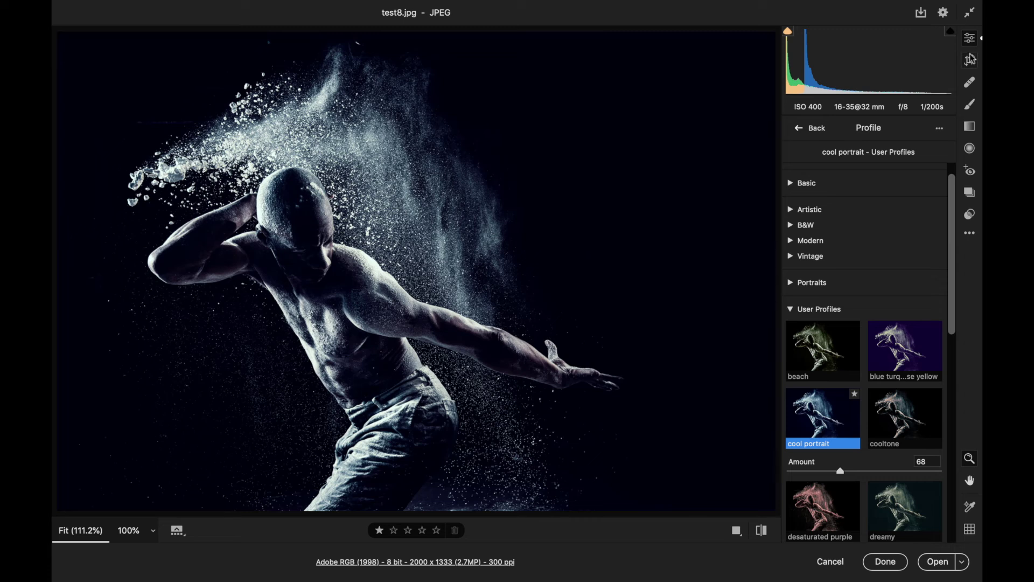
pyautogui.click(802, 129)
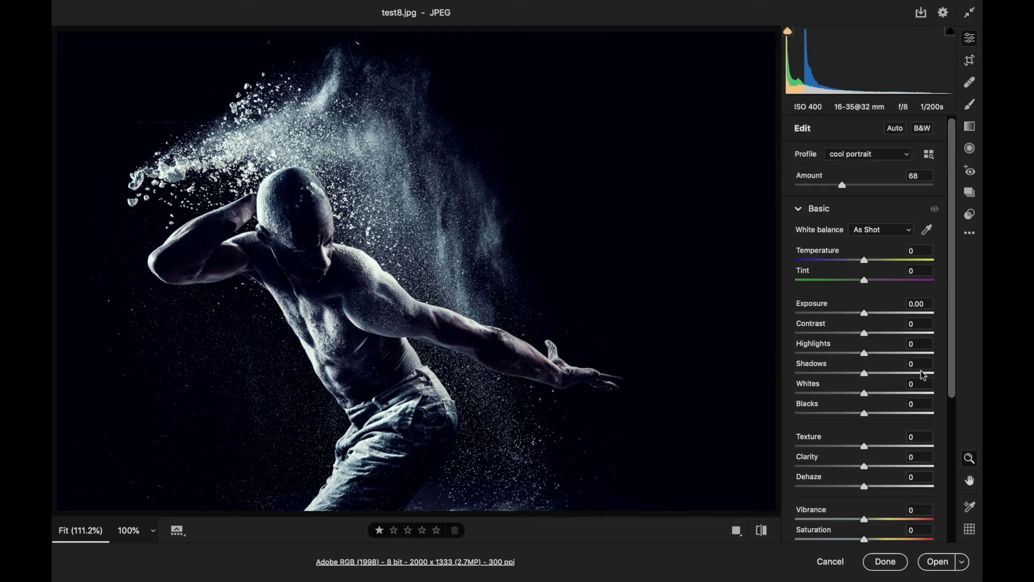